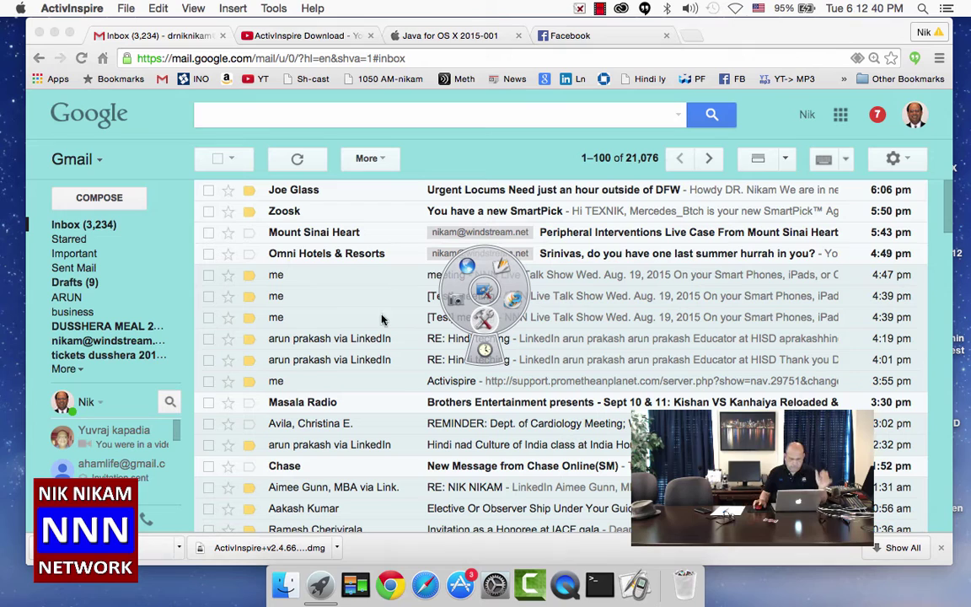
Search Google for 'download activinspire for mac' and open the Promethean Planet download result.
{"action": "left_click", "coordinate": [273, 34]}
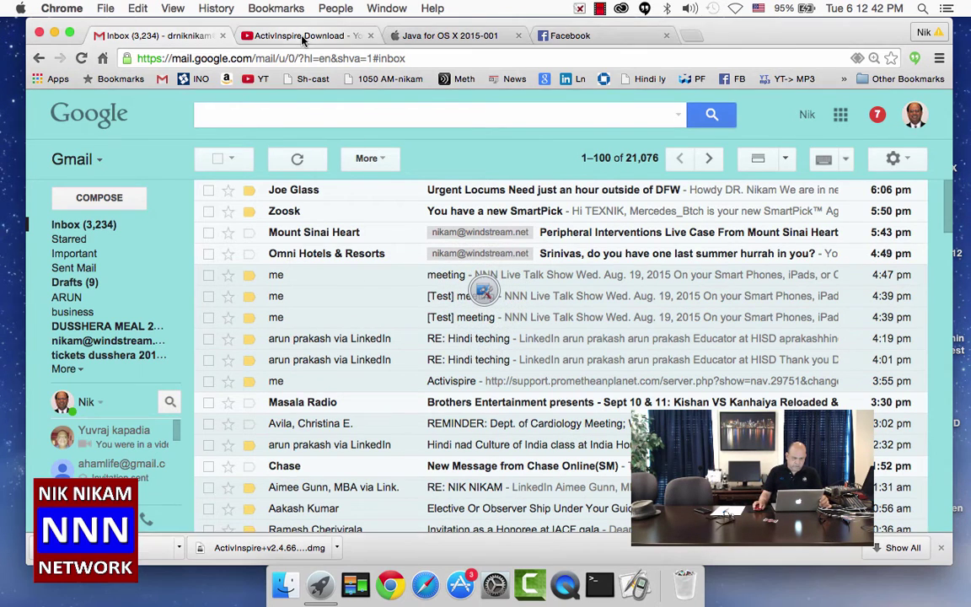
{"action": "left_click", "coordinate": [166, 38]}
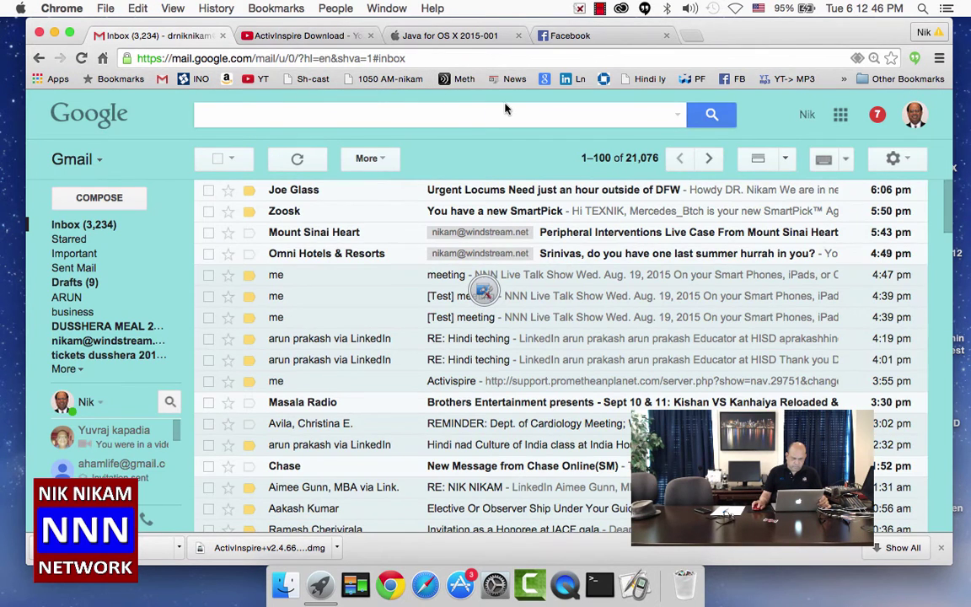
{"action": "left_click", "coordinate": [544, 80]}
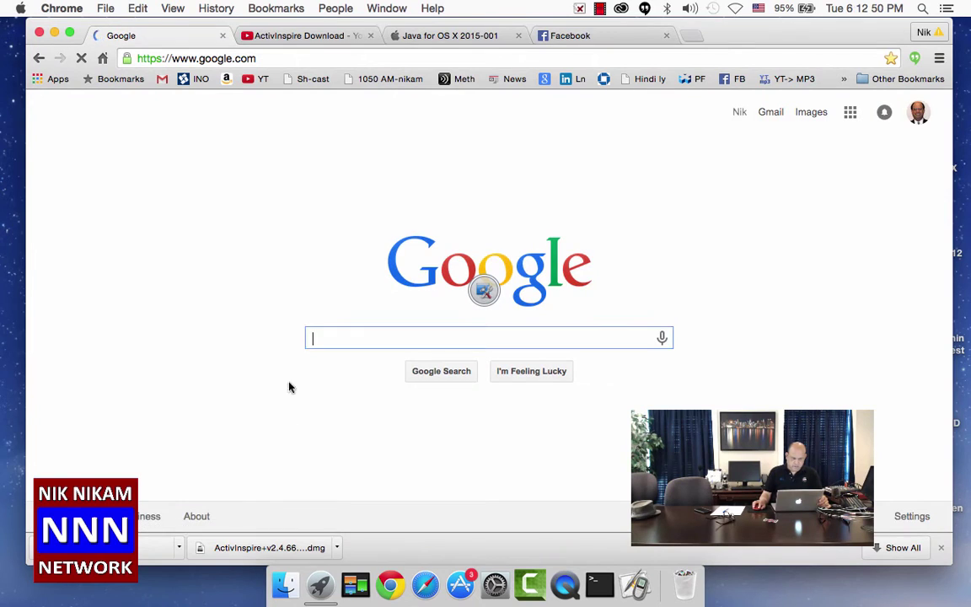
{"action": "type", "text": "downlaod active"}
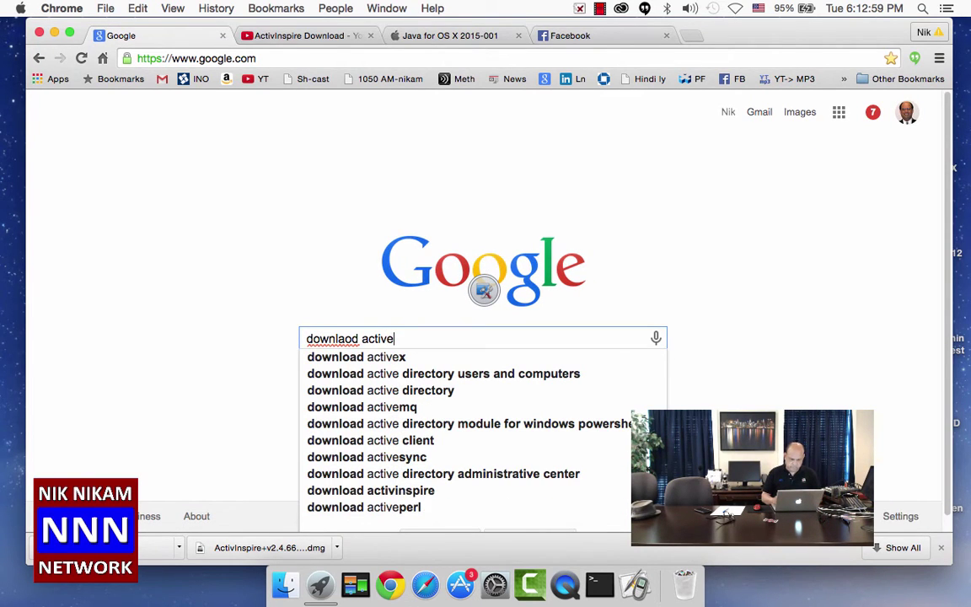
{"action": "key", "text": "BackSpace"}
{"action": "type", "text": "inspire"}
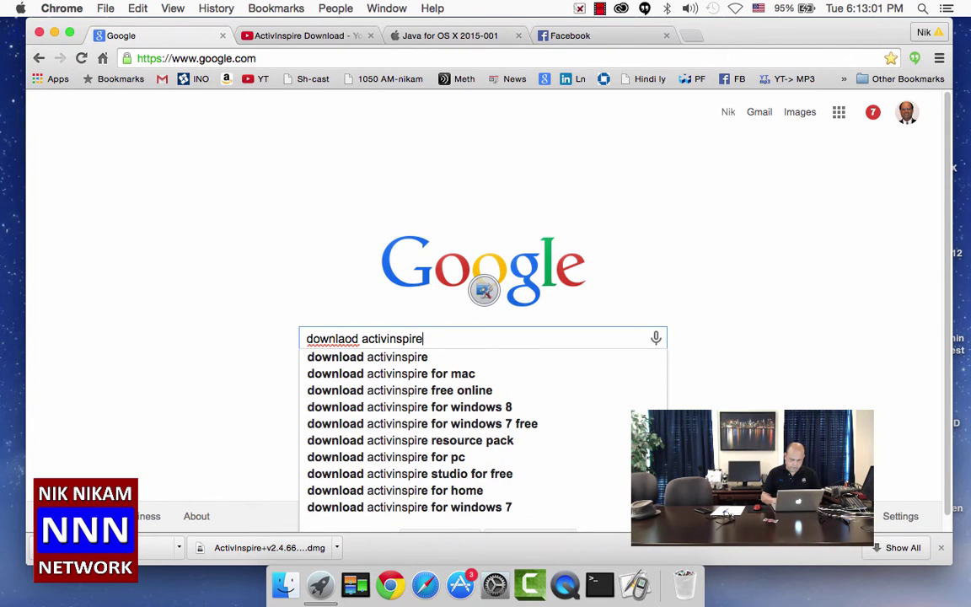
{"action": "left_click", "coordinate": [449, 373]}
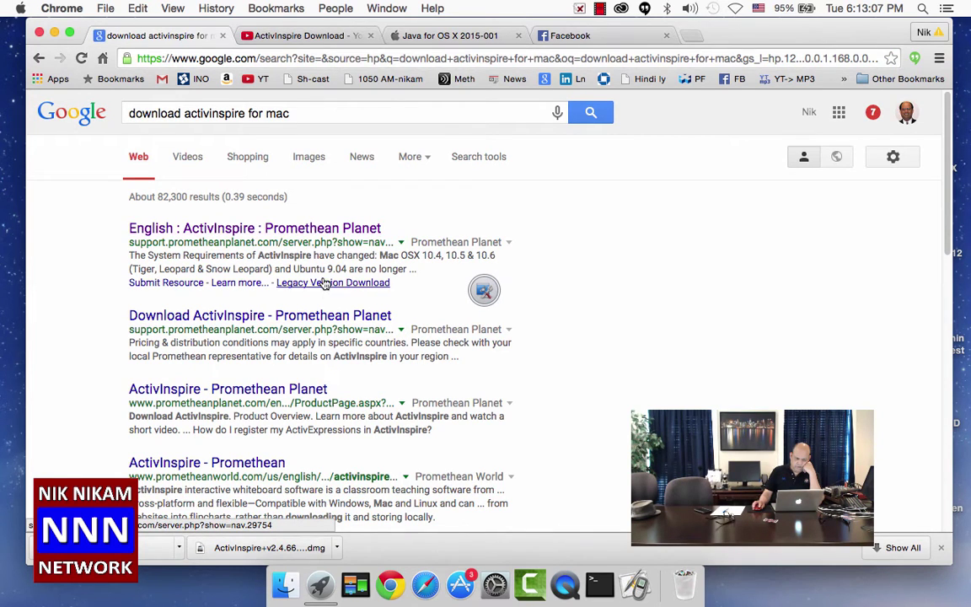
{"action": "left_click", "coordinate": [307, 317]}
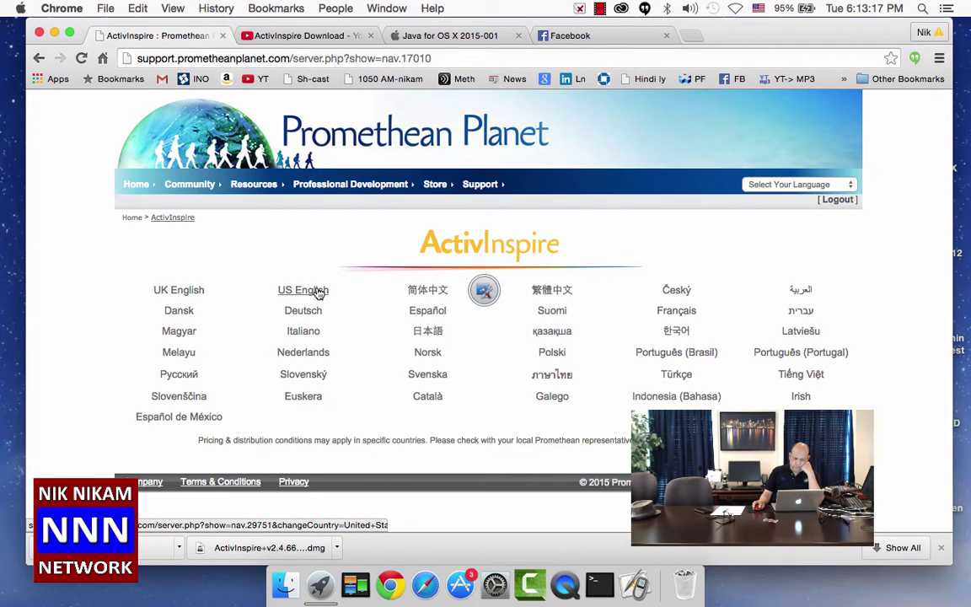
Choose the US English ActivInspire version and bring up its Windows/Mac/Linux download section.
{"action": "left_click", "coordinate": [318, 292]}
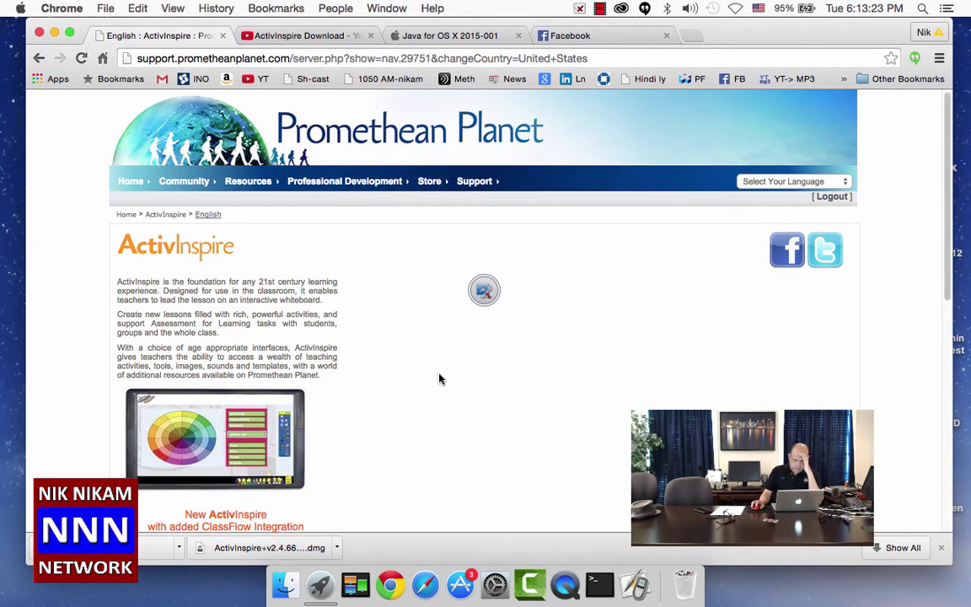
{"action": "scroll", "coordinate": [439, 378], "scroll_direction": "down", "scroll_amount": 3}
{"action": "scroll", "coordinate": [439, 379], "scroll_direction": "down", "scroll_amount": 7}
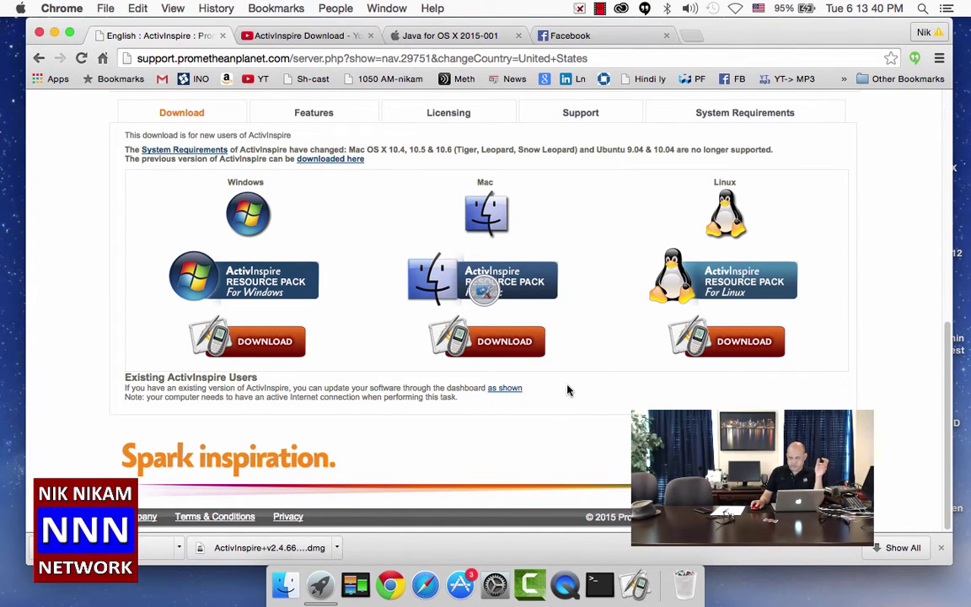
{"action": "scroll", "coordinate": [605, 379], "scroll_direction": "up", "scroll_amount": 10}
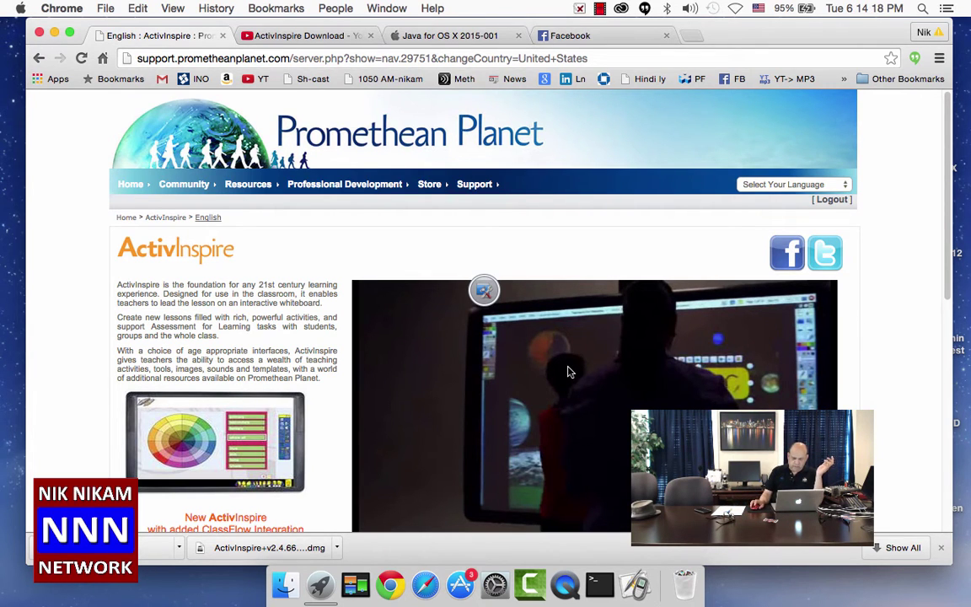
{"action": "scroll", "coordinate": [568, 372], "scroll_direction": "down", "scroll_amount": 10}
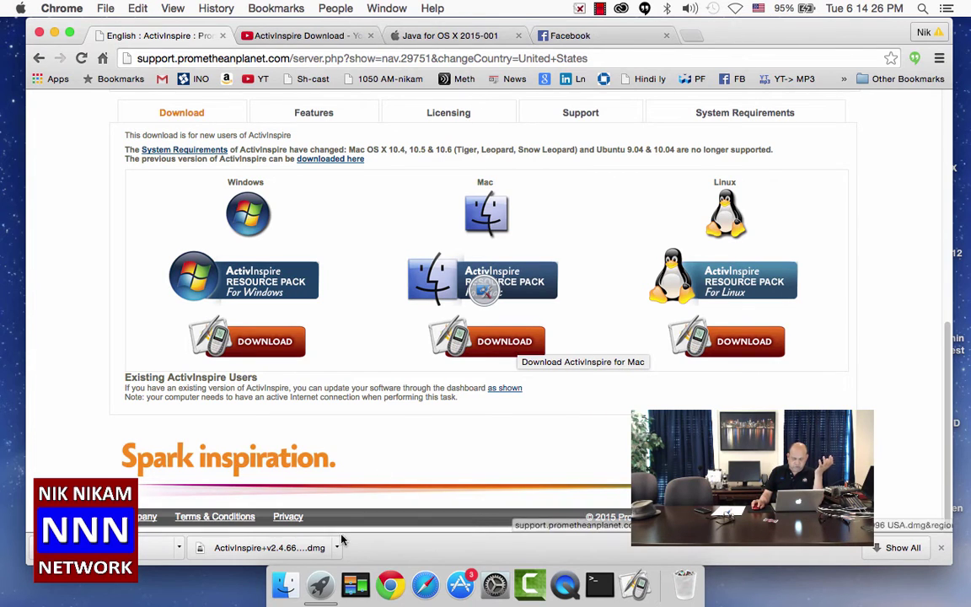
Mount the ActivInspire disk image from Downloads and launch the ActivInspire.mpkg installer.
{"action": "left_click", "coordinate": [287, 590]}
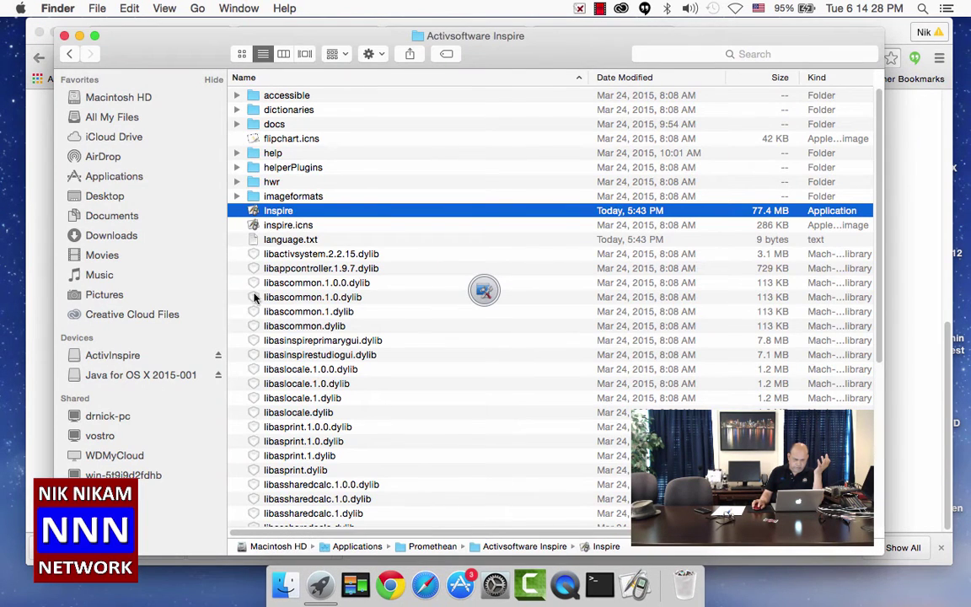
{"action": "left_click", "coordinate": [111, 235]}
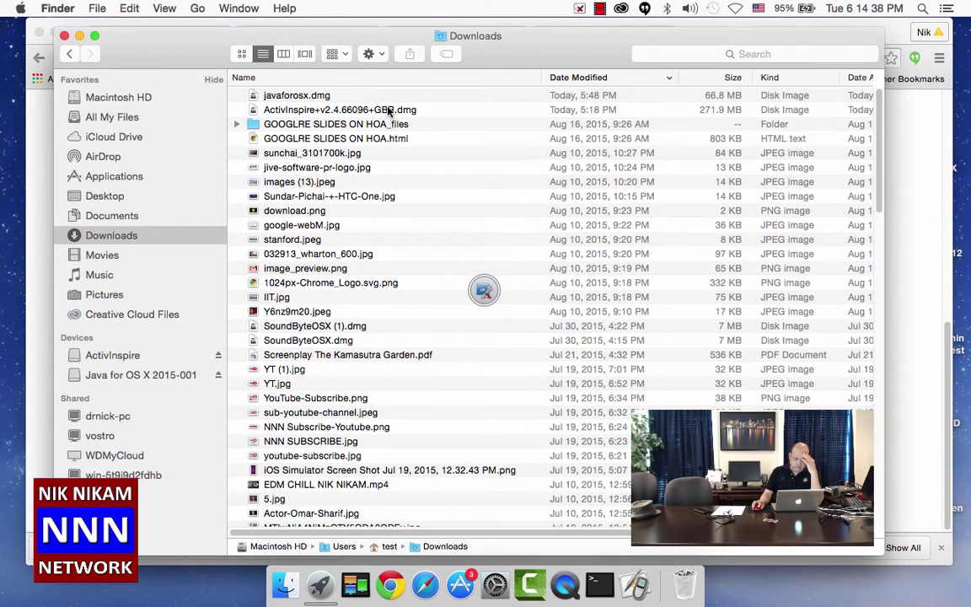
{"action": "double_click", "coordinate": [401, 113]}
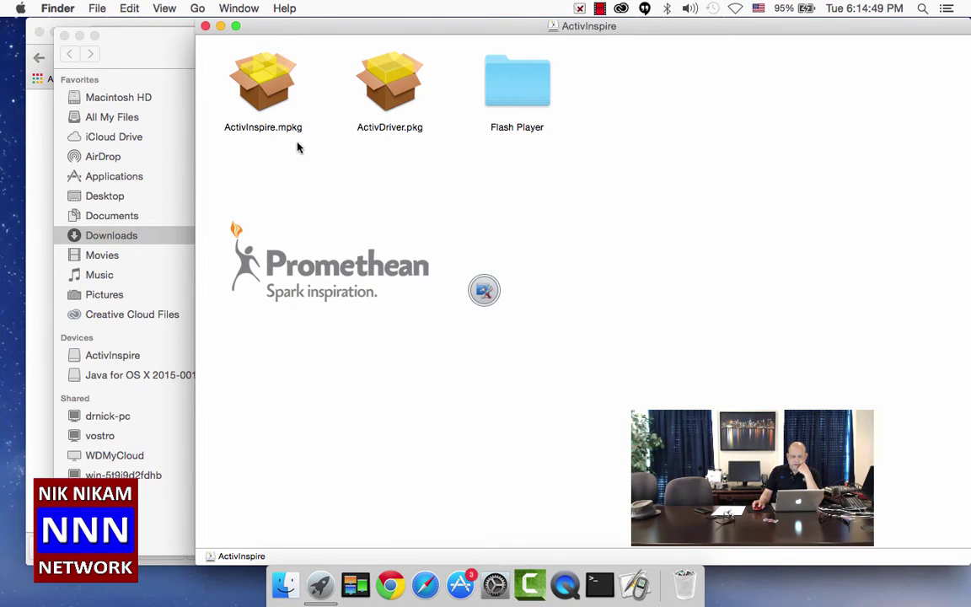
{"action": "double_click", "coordinate": [268, 95]}
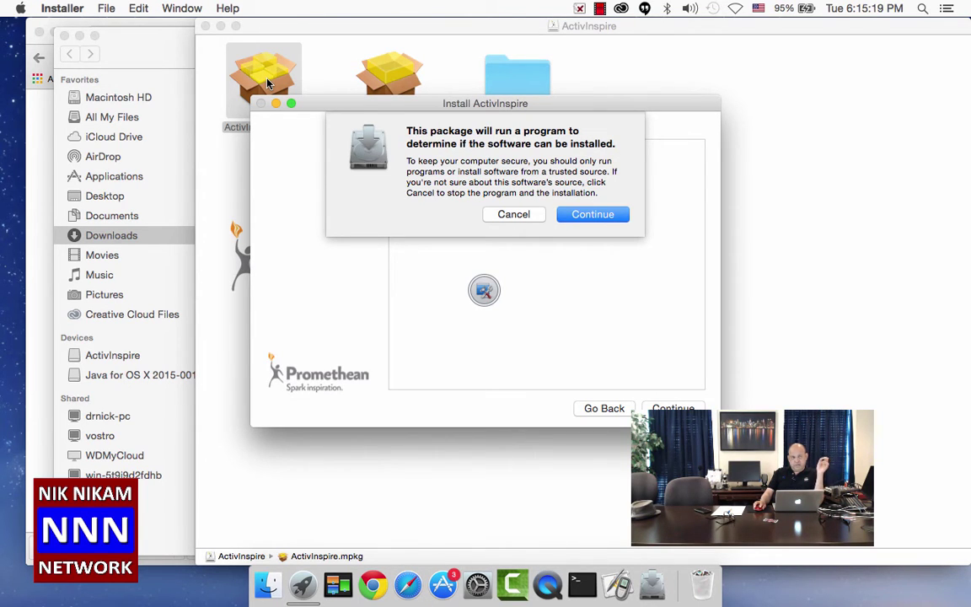
Cancel the installer alert and check Security & Privacy allows apps downloaded from Anywhere.
{"action": "left_click", "coordinate": [20, 11]}
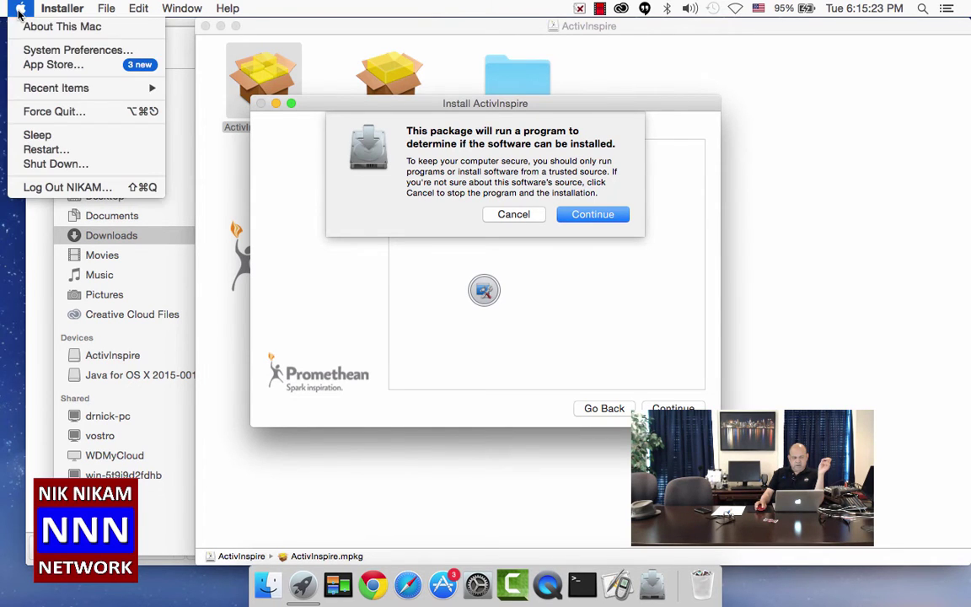
{"action": "left_click", "coordinate": [42, 49]}
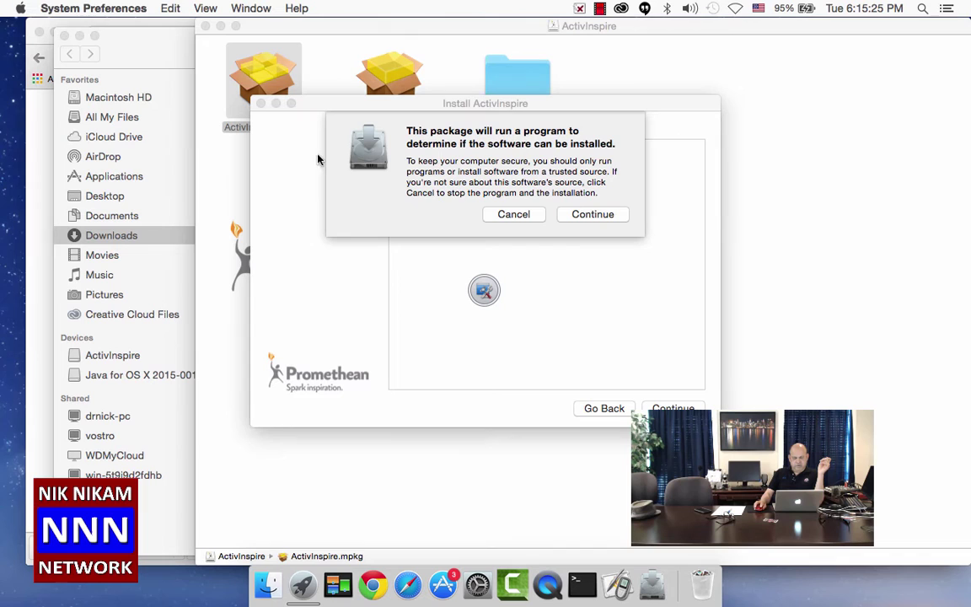
{"action": "left_click", "coordinate": [511, 216]}
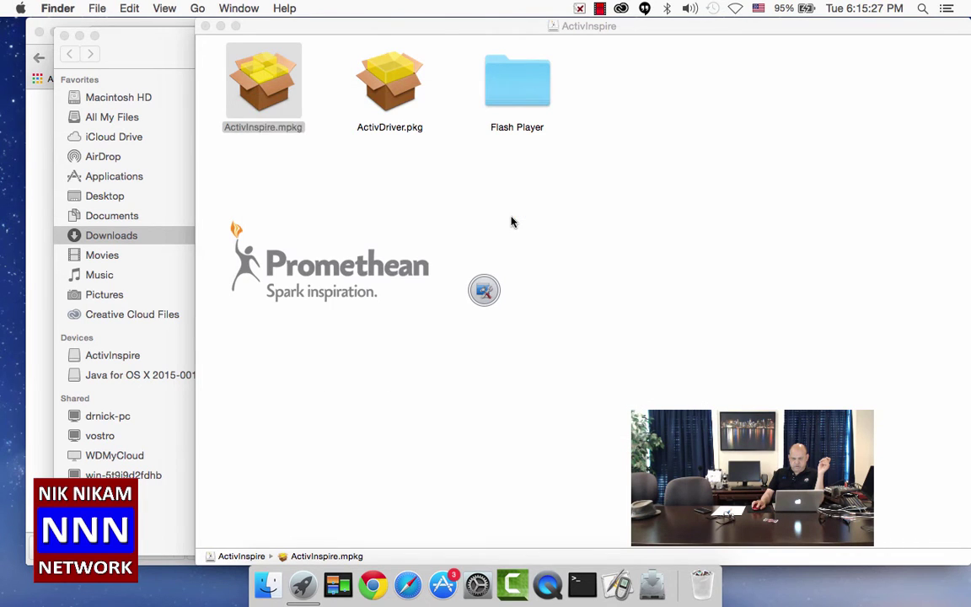
{"action": "left_click", "coordinate": [19, 8]}
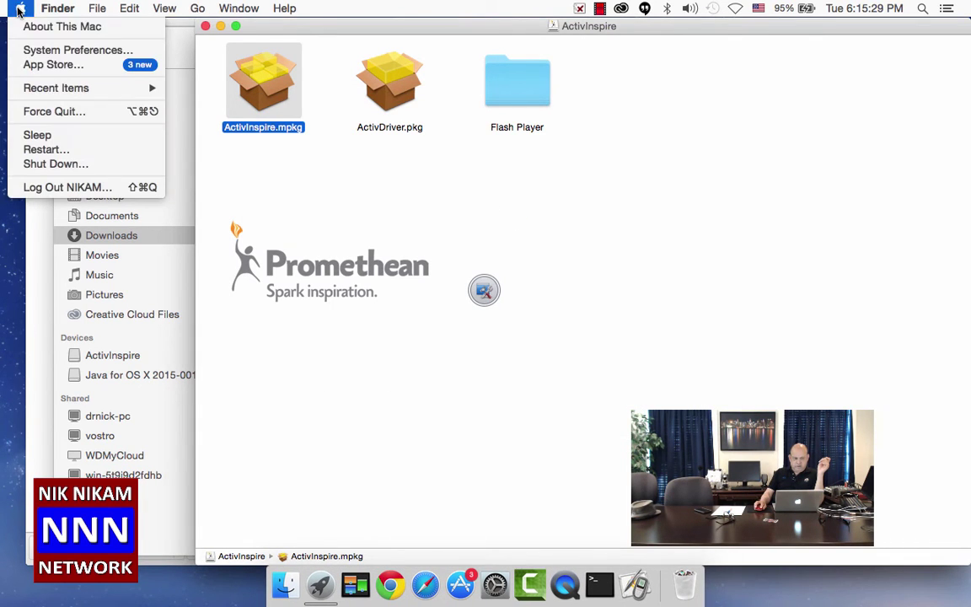
{"action": "left_click", "coordinate": [44, 48]}
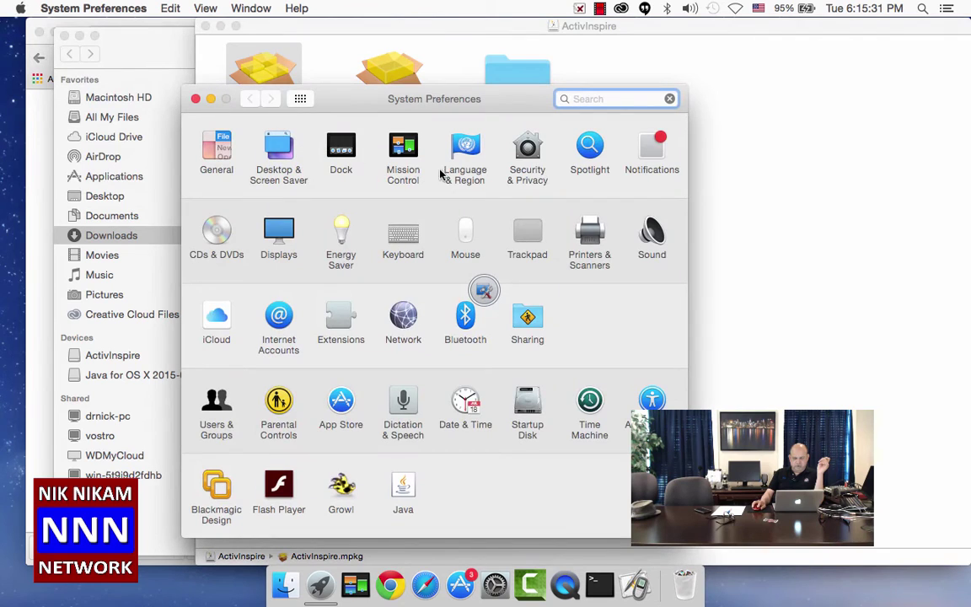
{"action": "left_click", "coordinate": [526, 147]}
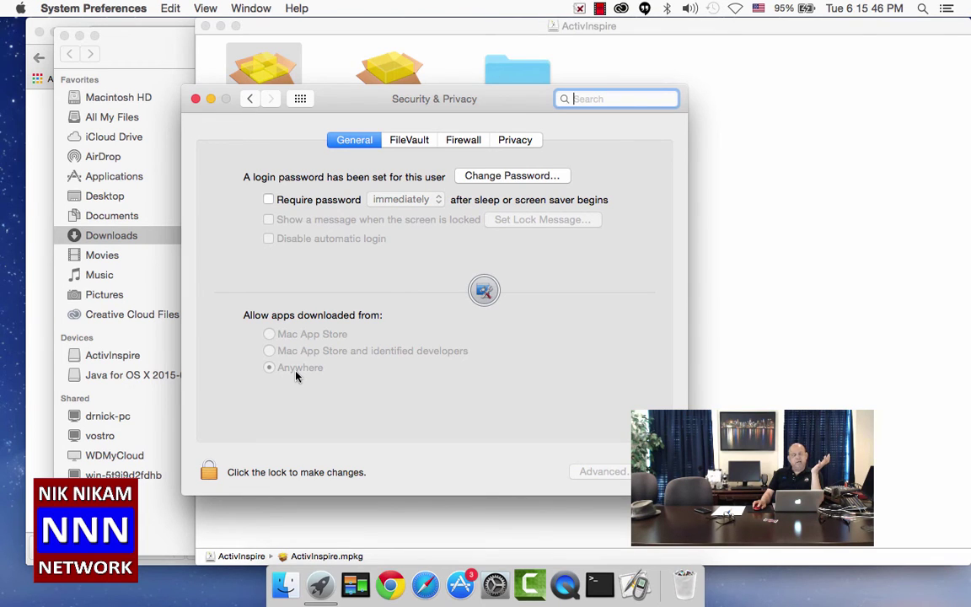
Close Security & Privacy, relaunch ActivInspire.mpkg and let its check program run.
{"action": "left_click", "coordinate": [195, 99]}
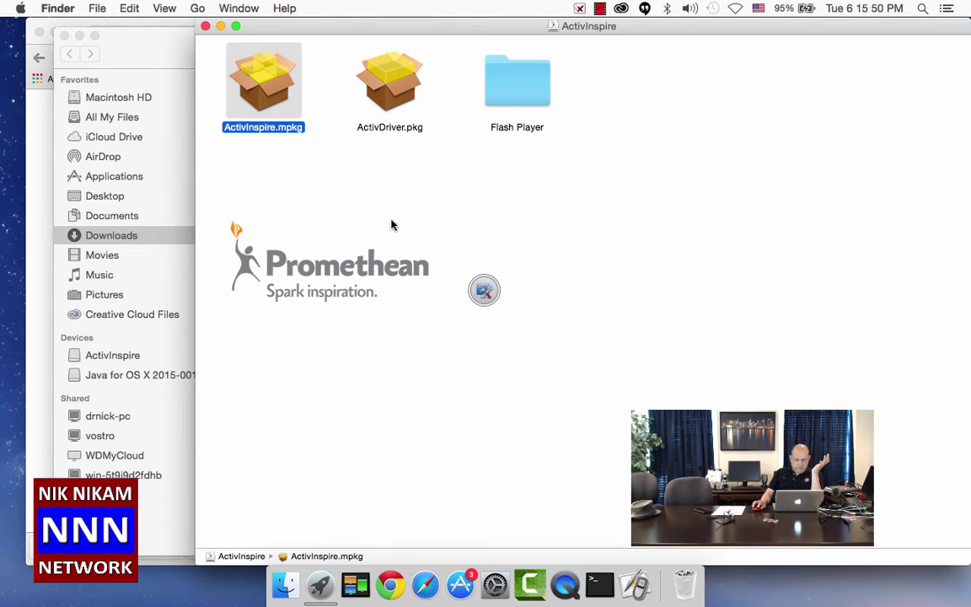
{"action": "double_click", "coordinate": [280, 91]}
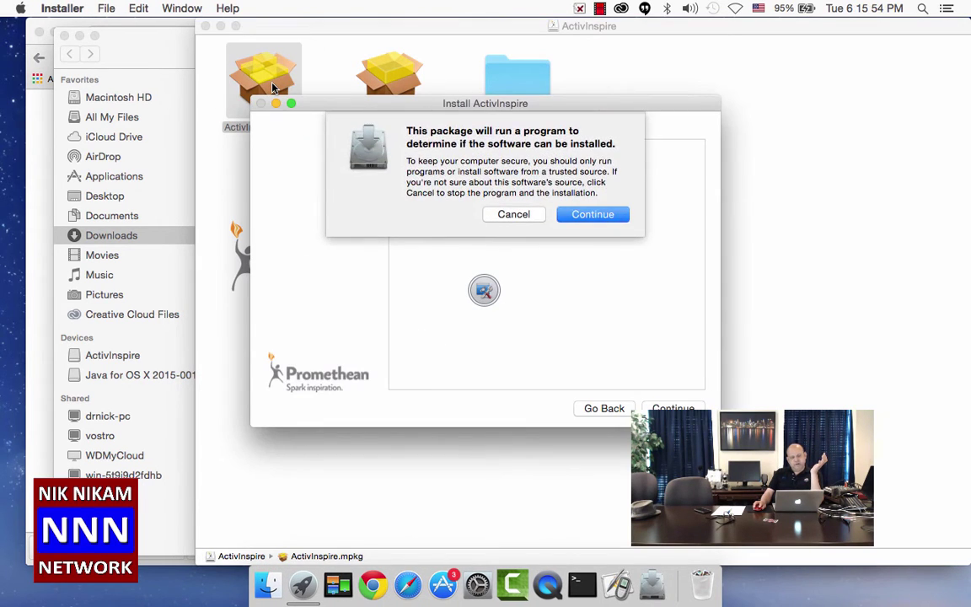
{"action": "left_click", "coordinate": [589, 217]}
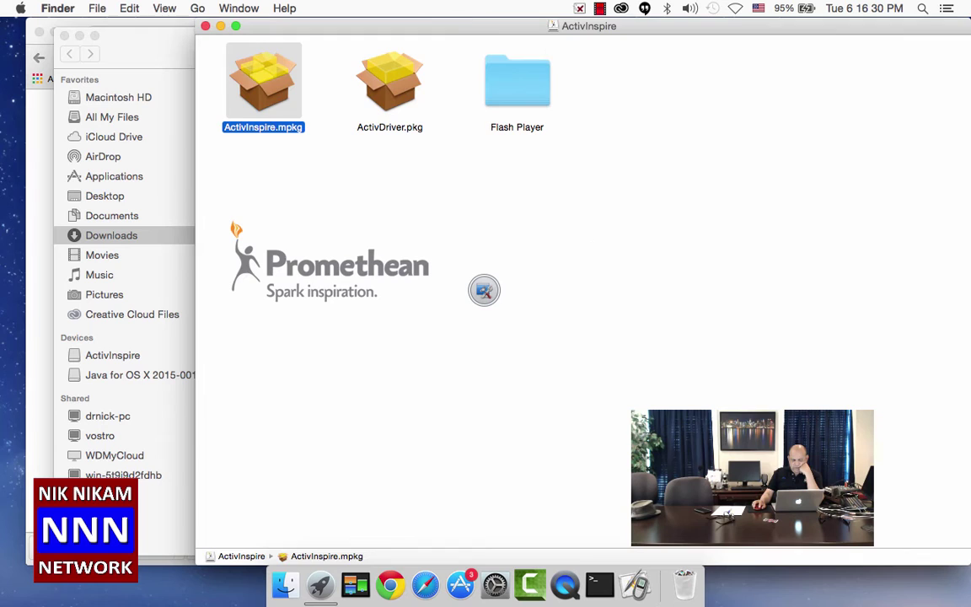
Launch Inspire from Applications > Promethean > Activsoftware Inspire in Finder.
{"action": "left_click", "coordinate": [121, 408]}
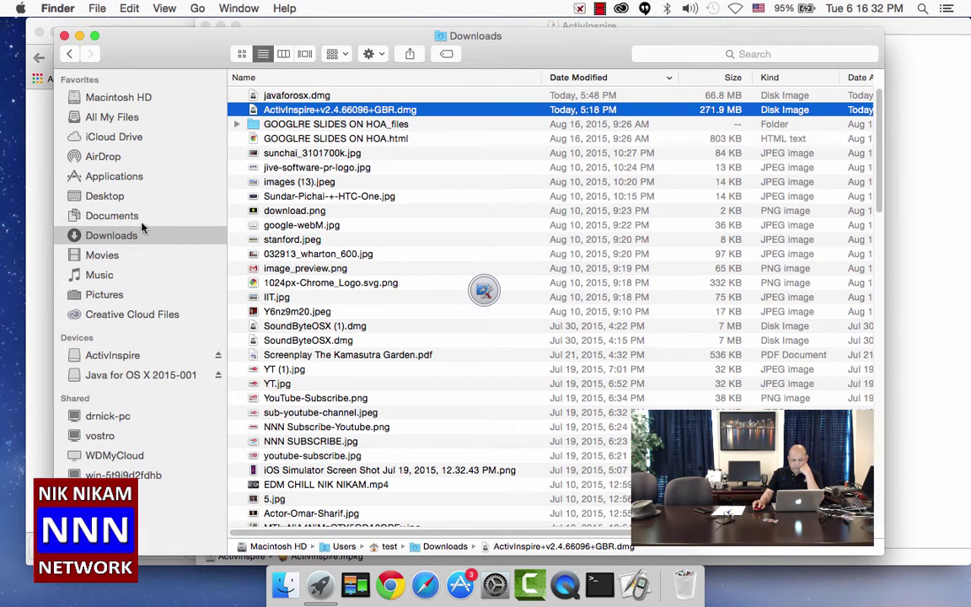
{"action": "left_click", "coordinate": [144, 176]}
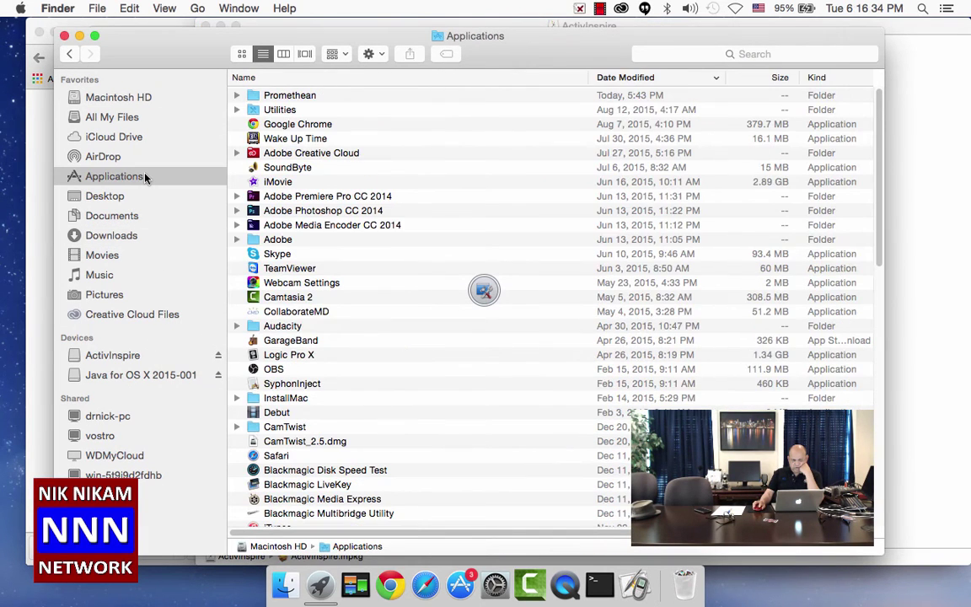
{"action": "double_click", "coordinate": [301, 96]}
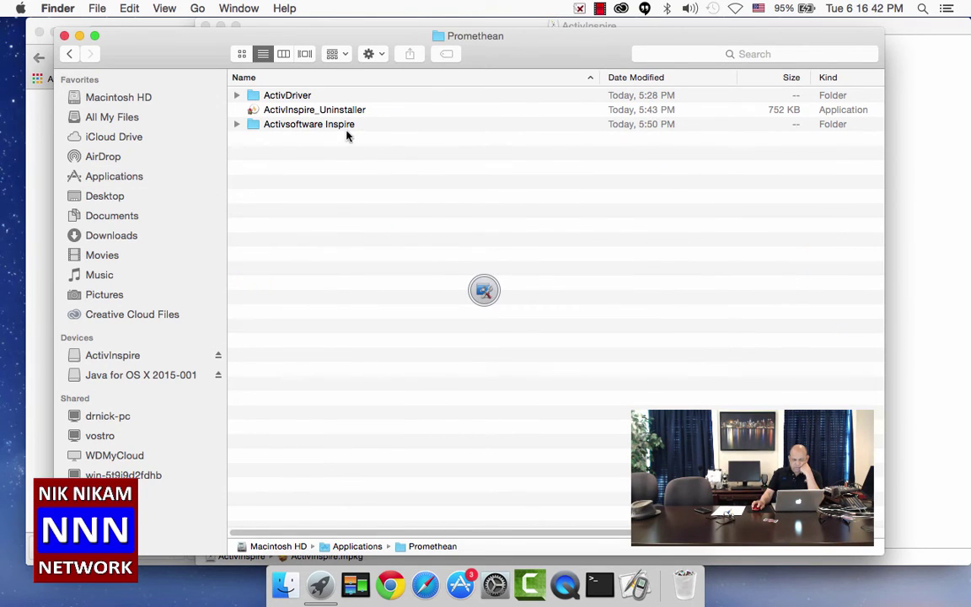
{"action": "double_click", "coordinate": [316, 124]}
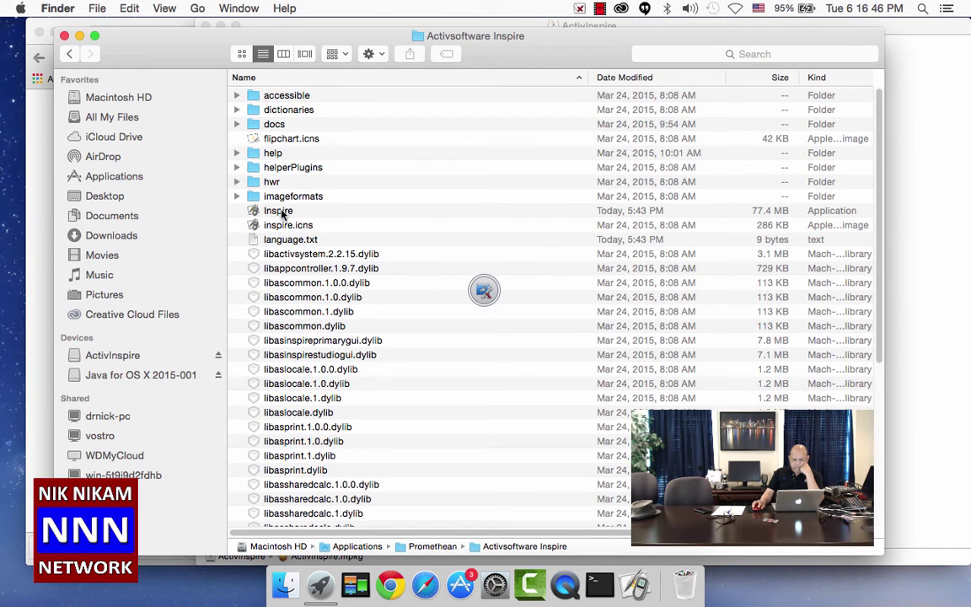
{"action": "double_click", "coordinate": [280, 211]}
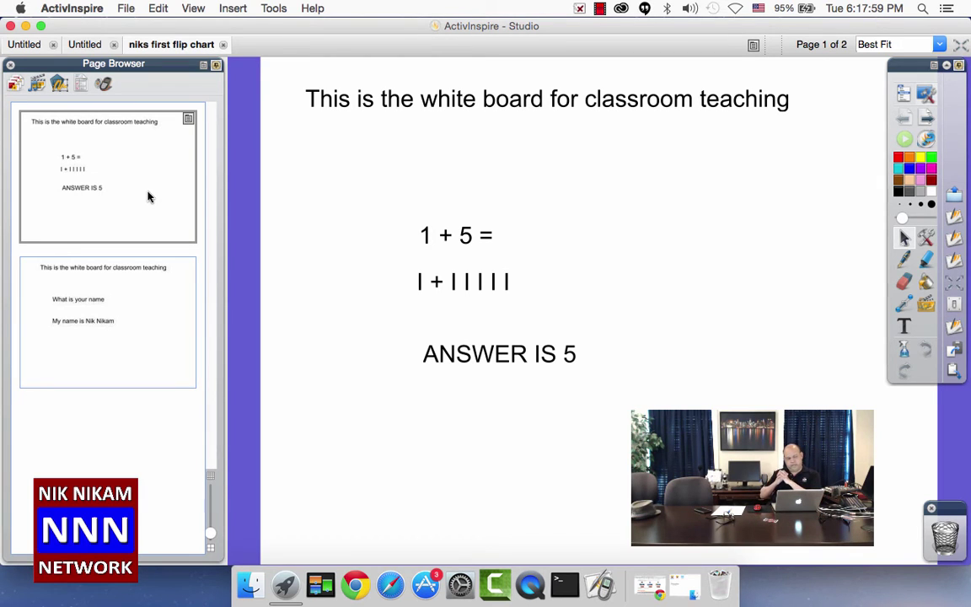
Quit ActivInspire and relaunch Inspire from Promethean > Activsoftware Inspire in Finder.
{"action": "left_click", "coordinate": [61, 10]}
{"action": "left_click", "coordinate": [97, 157]}
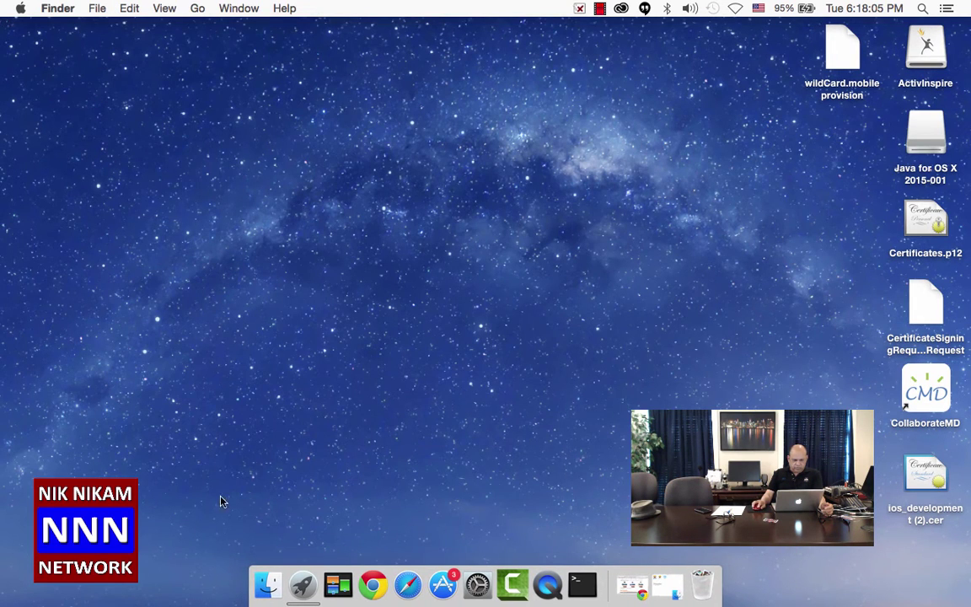
{"action": "left_click", "coordinate": [263, 588]}
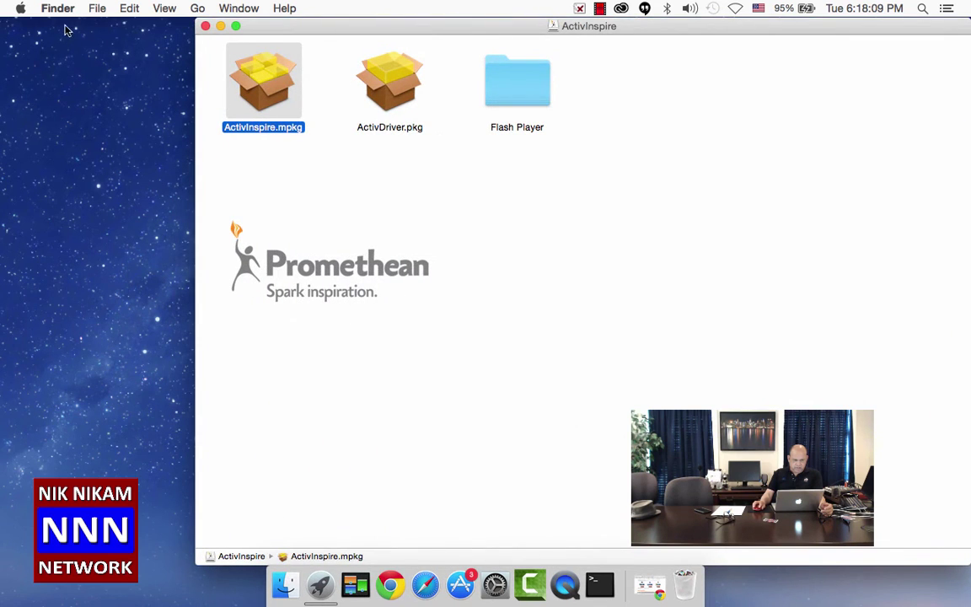
{"action": "left_click", "coordinate": [59, 8]}
{"action": "mouse_move", "coordinate": [97, 10]}
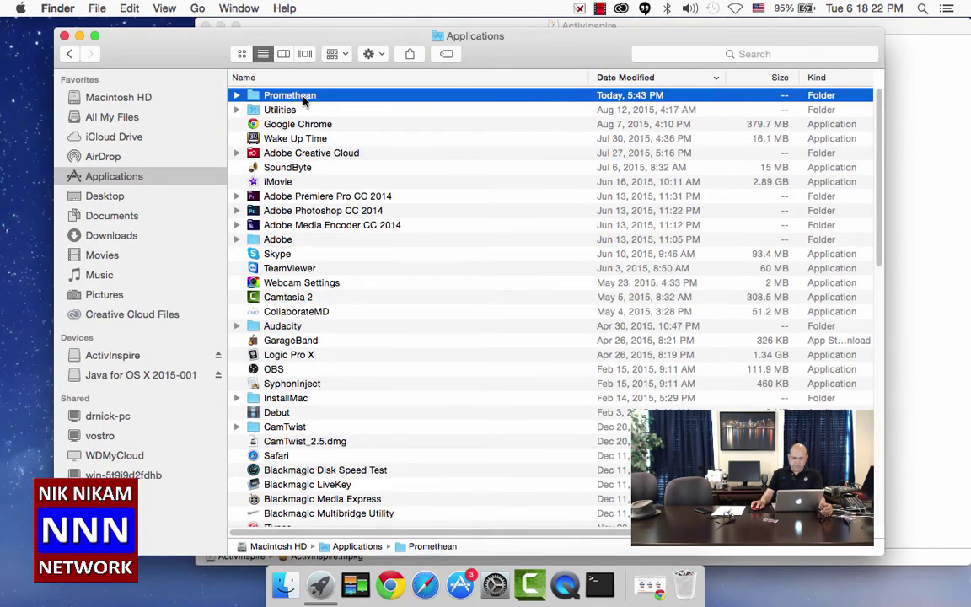
{"action": "double_click", "coordinate": [271, 91]}
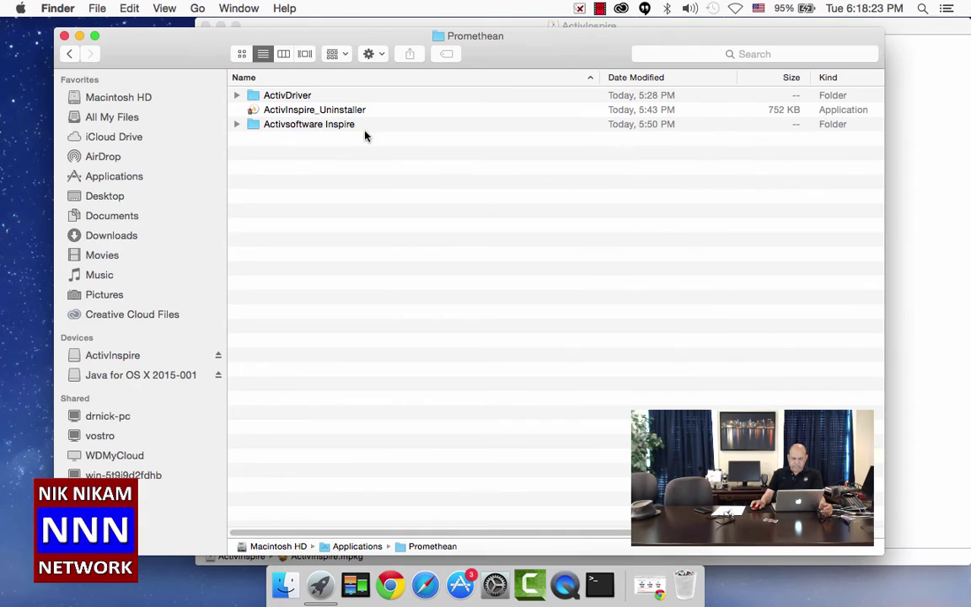
{"action": "double_click", "coordinate": [299, 124]}
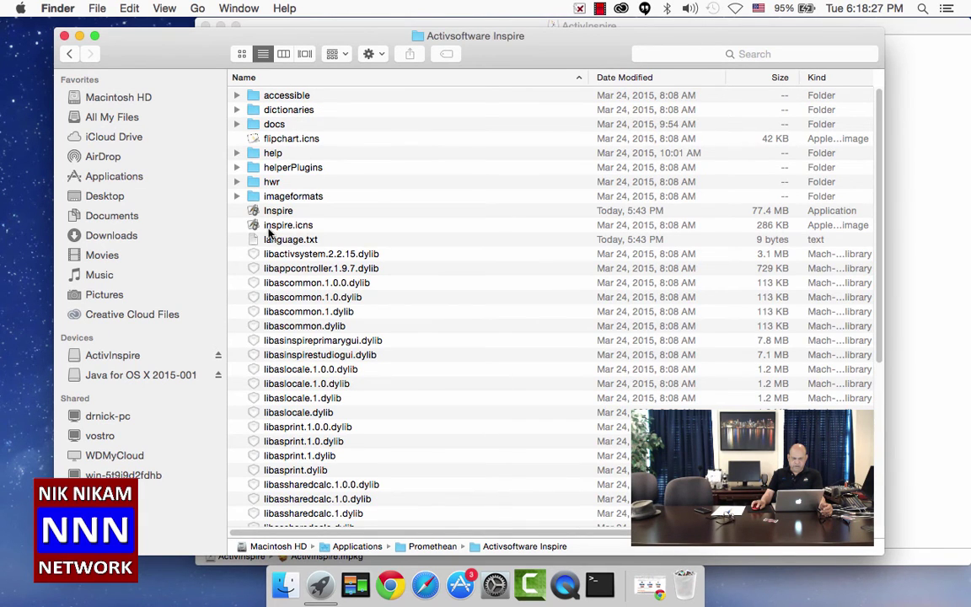
{"action": "double_click", "coordinate": [286, 214]}
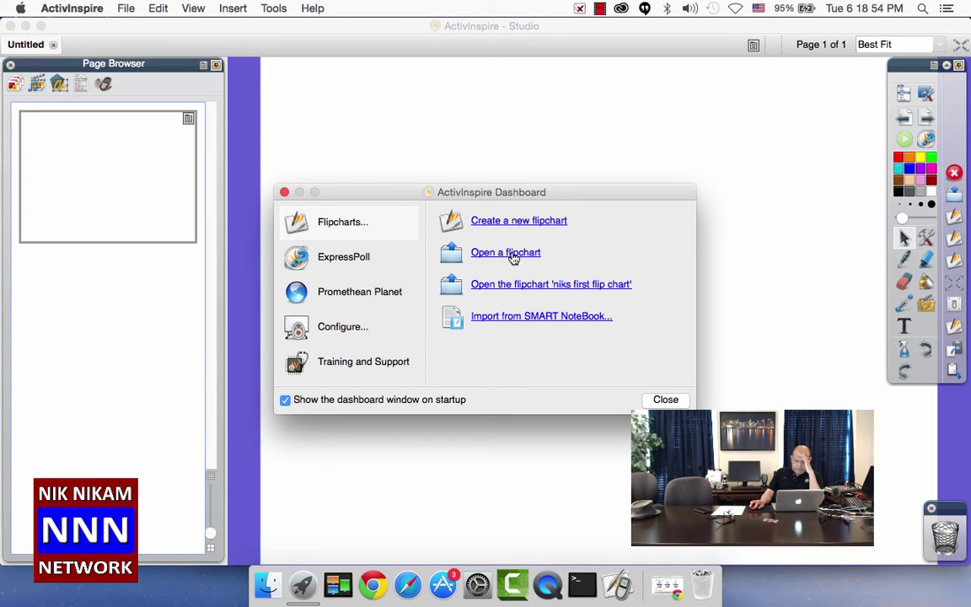
Open 'niks first flip chart.flipchart' from Documents via the Dashboard's Open a flipchart.
{"action": "left_click", "coordinate": [511, 252]}
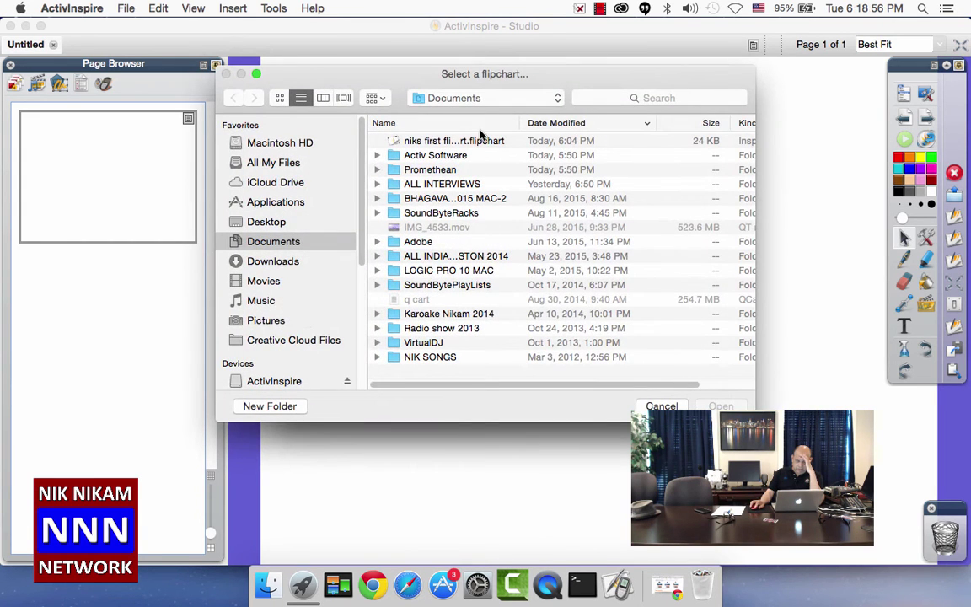
{"action": "left_click_drag", "start_coordinate": [400, 81], "coordinate": [257, 110]}
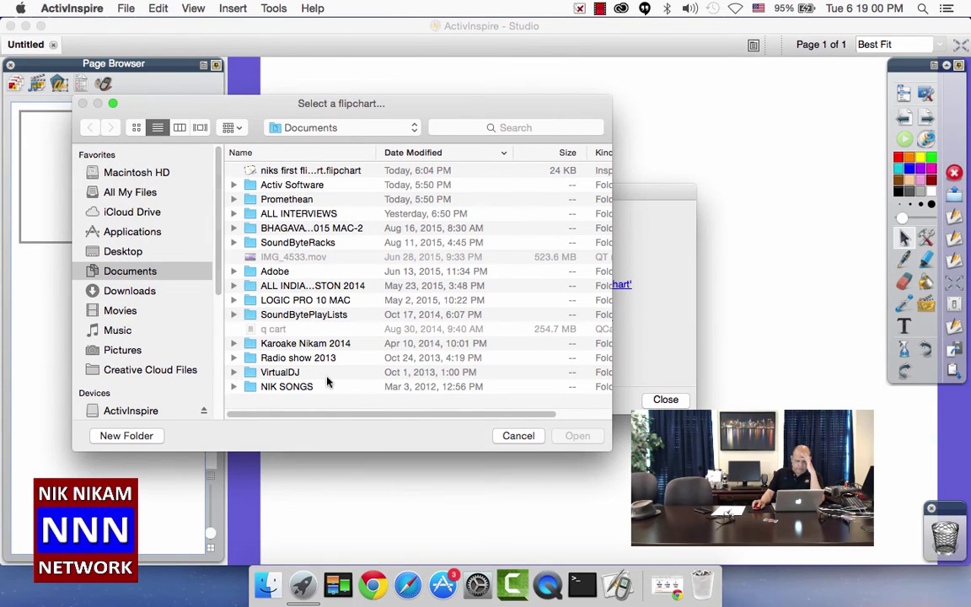
{"action": "left_click_drag", "start_coordinate": [610, 445], "coordinate": [750, 527]}
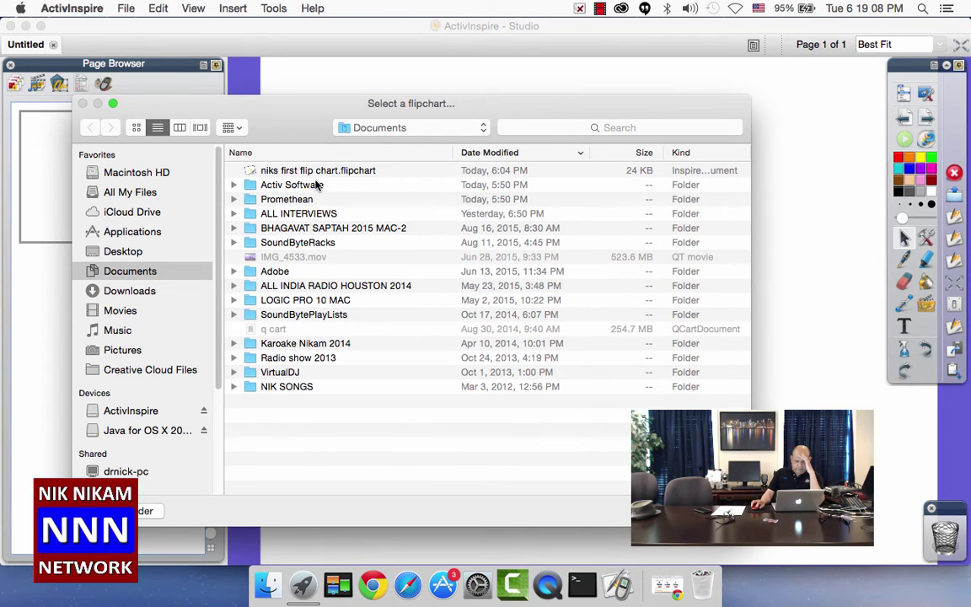
{"action": "left_click", "coordinate": [317, 184]}
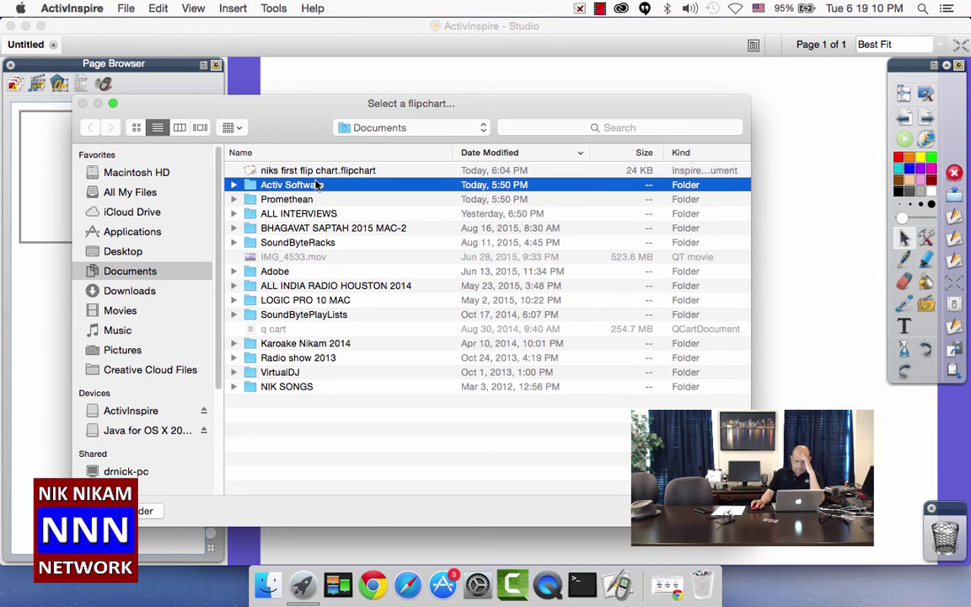
{"action": "double_click", "coordinate": [317, 185]}
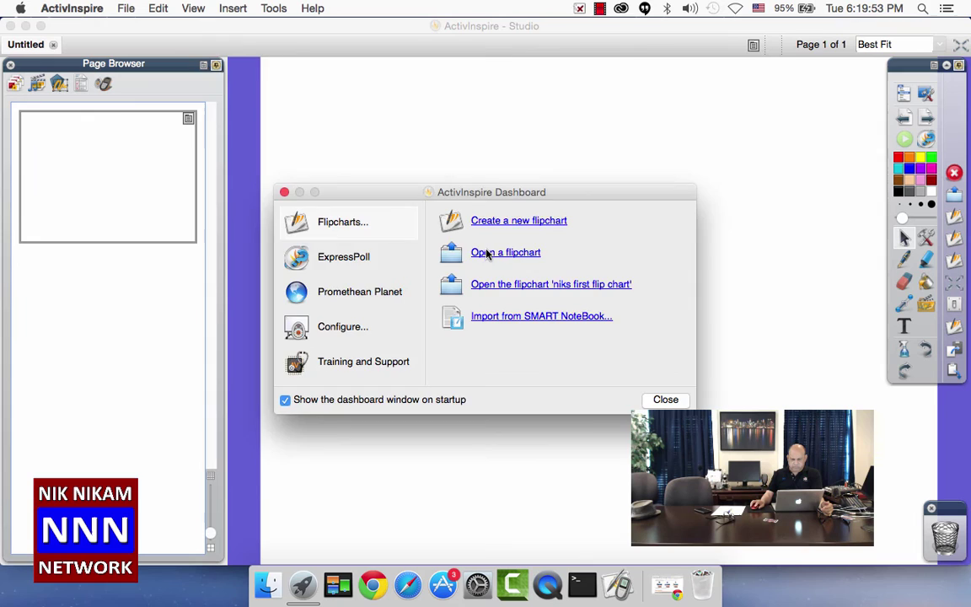
{"action": "left_click", "coordinate": [486, 253]}
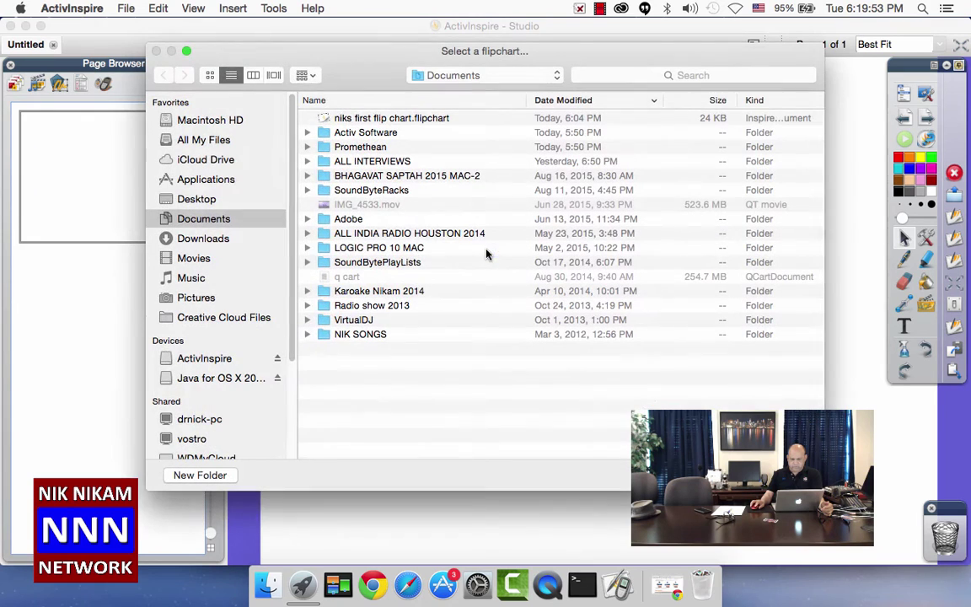
{"action": "double_click", "coordinate": [392, 119]}
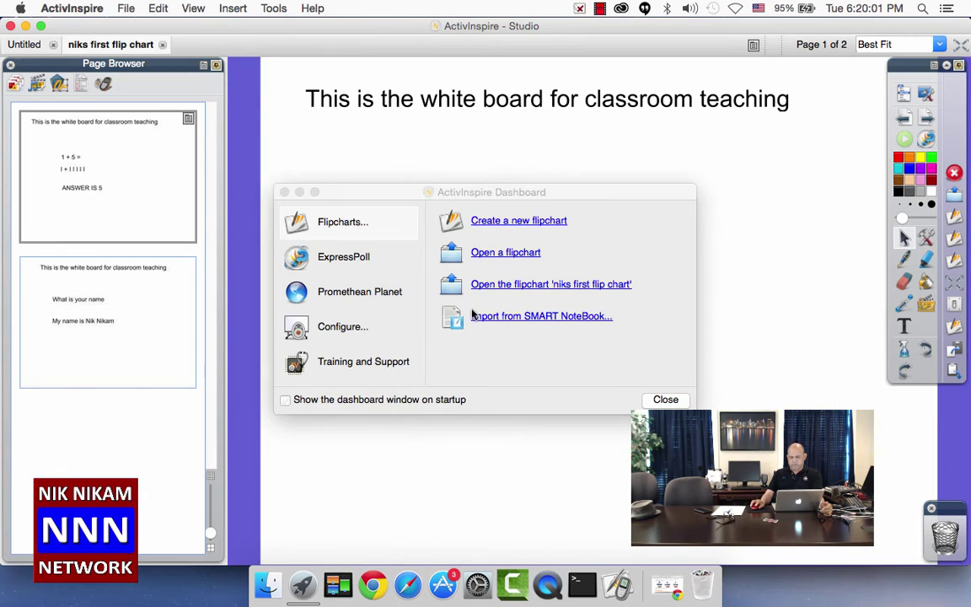
Close the Dashboard and draw a yellow highlighter loop around the 1 + 5 = sum.
{"action": "left_click", "coordinate": [662, 400]}
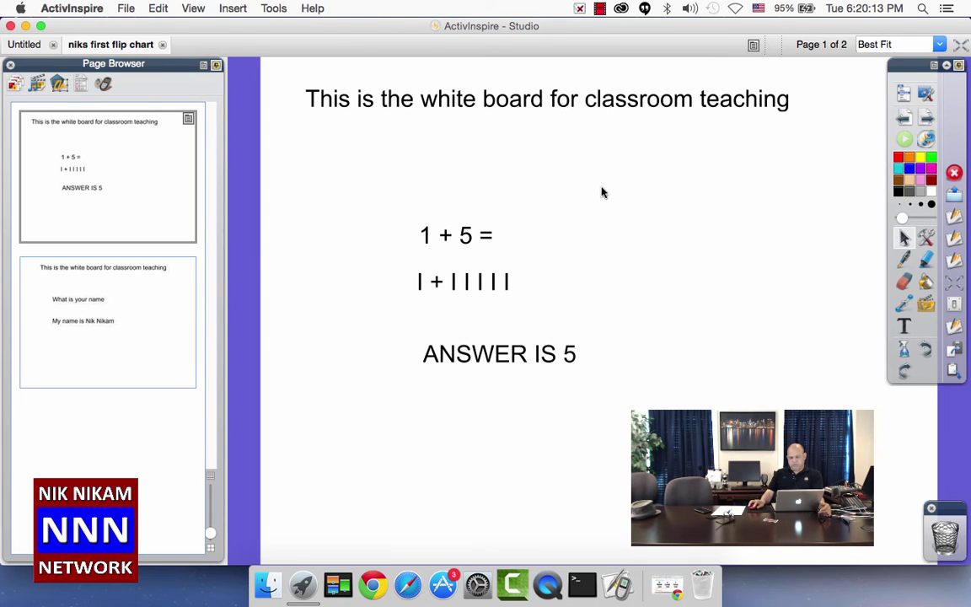
{"action": "left_click", "coordinate": [926, 264]}
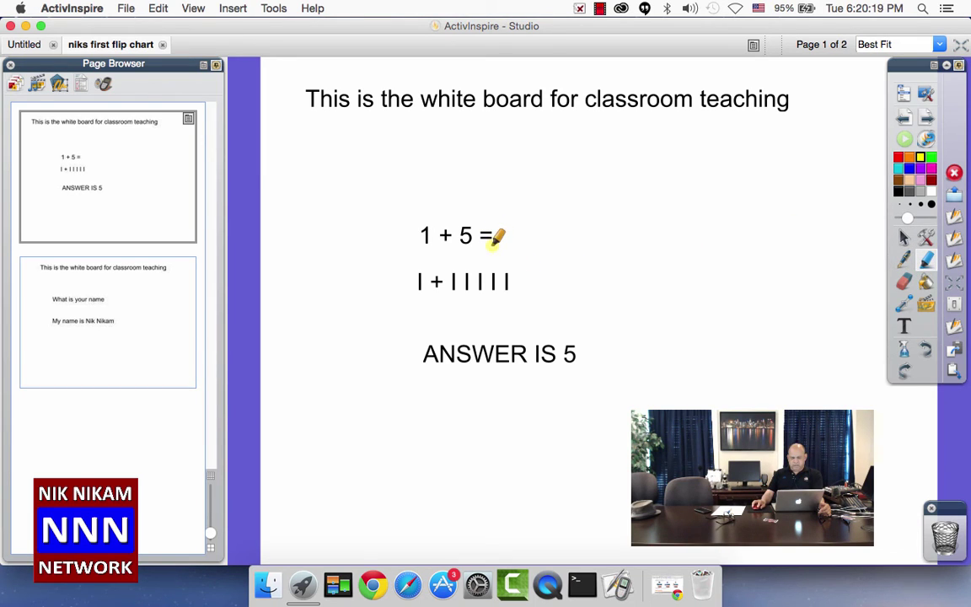
{"action": "mouse_move", "coordinate": [495, 243]}
{"action": "left_mouse_down"}
{"action": "mouse_move", "coordinate": [512, 222]}
{"action": "mouse_move", "coordinate": [460, 203]}
{"action": "mouse_move", "coordinate": [426, 214]}
{"action": "mouse_move", "coordinate": [514, 238]}
{"action": "mouse_move", "coordinate": [517, 261]}
{"action": "mouse_move", "coordinate": [498, 252]}
{"action": "mouse_move", "coordinate": [420, 258]}
{"action": "mouse_move", "coordinate": [406, 288]}
{"action": "mouse_move", "coordinate": [478, 305]}
{"action": "left_mouse_up"}
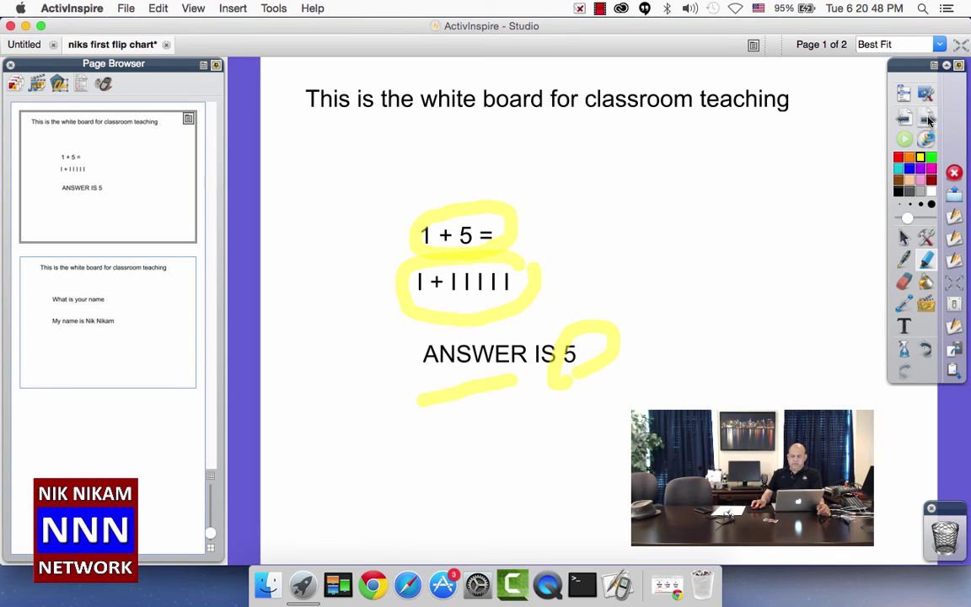
Go to page 2 of the flipchart with the 'What is your name' text.
{"action": "left_click", "coordinate": [154, 345]}
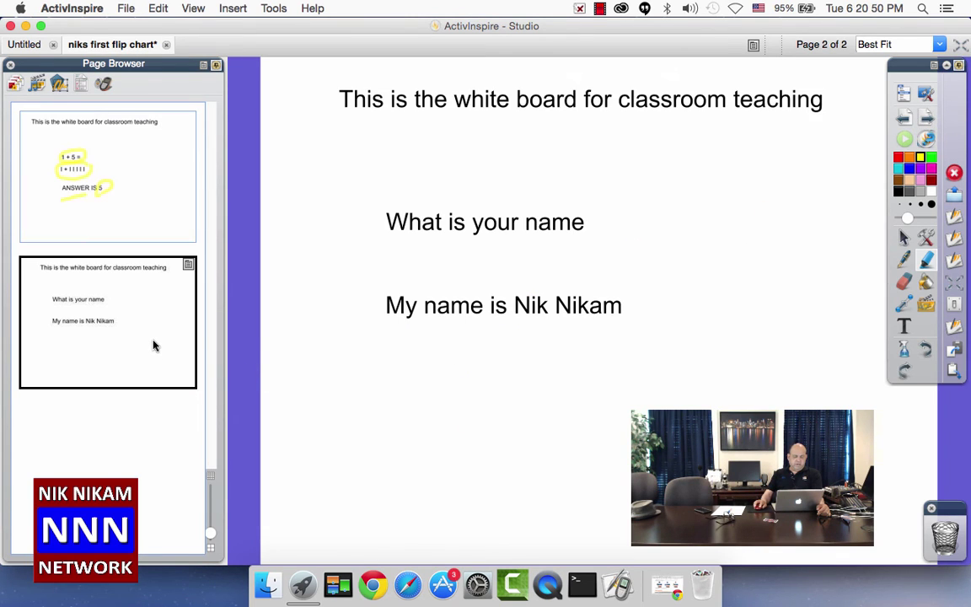